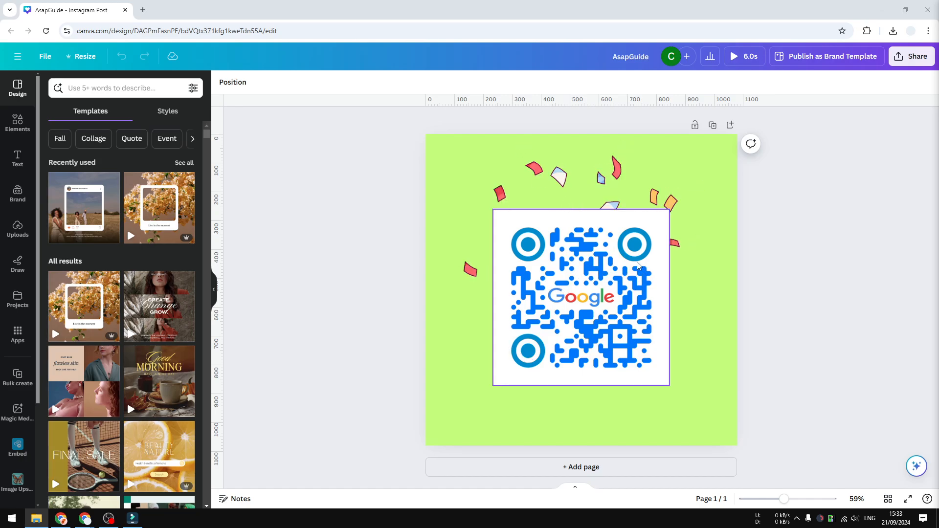
Scan the blue QR code on the page with Google Lens to read its content, and close the results.
{"action": "left_click", "coordinate": [585, 287]}
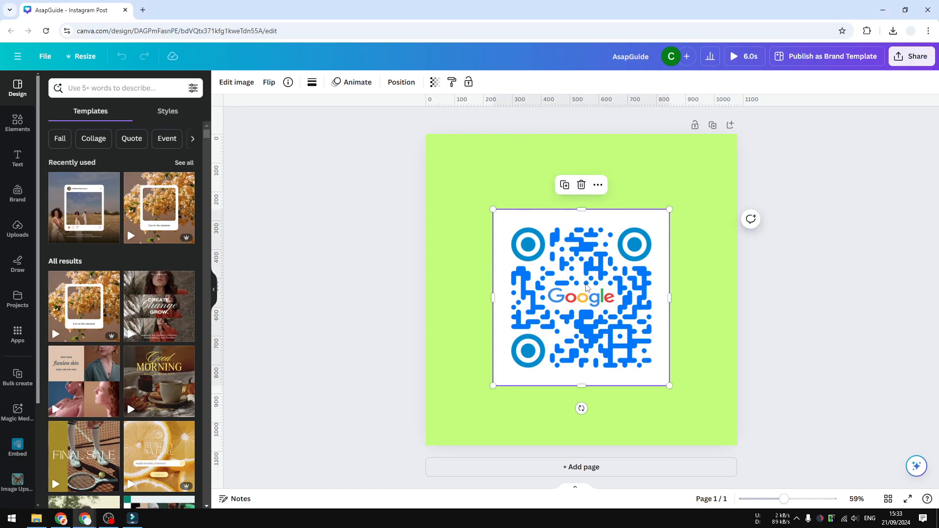
{"action": "left_click", "coordinate": [728, 314]}
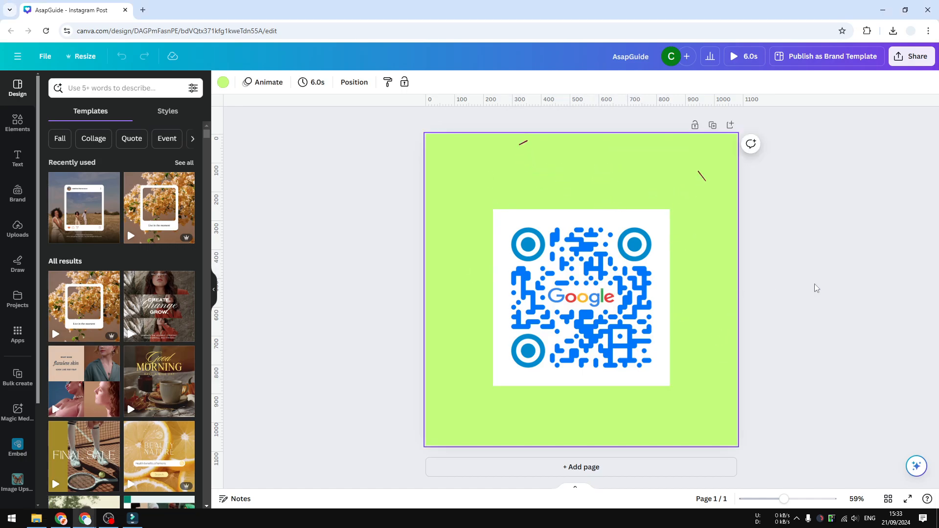
{"action": "right_click", "coordinate": [785, 253]}
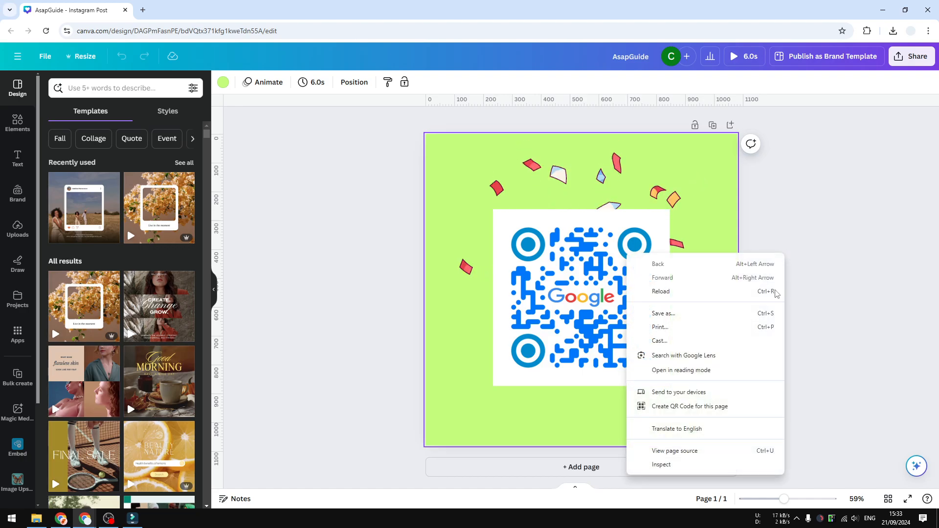
{"action": "left_click", "coordinate": [739, 358]}
{"action": "left_click_drag", "start_coordinate": [507, 223], "coordinate": [661, 372]}
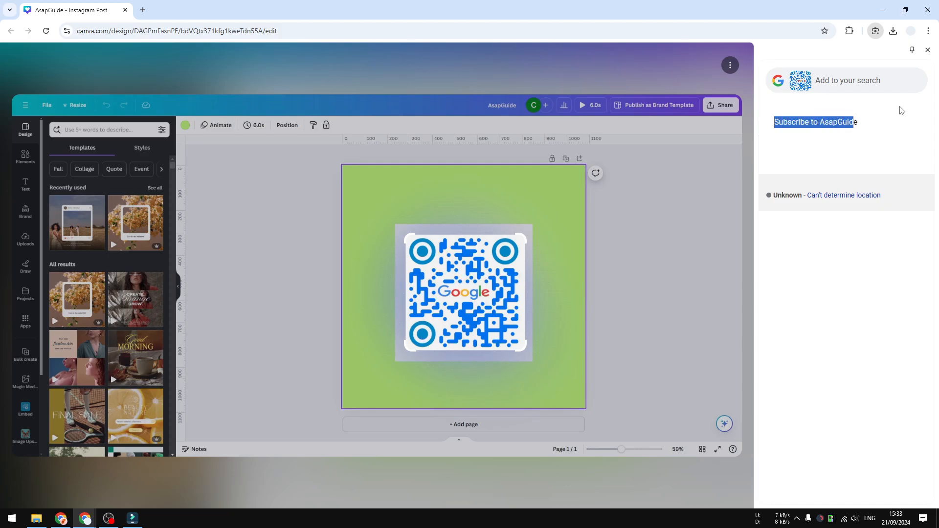
{"action": "left_click", "coordinate": [928, 50]}
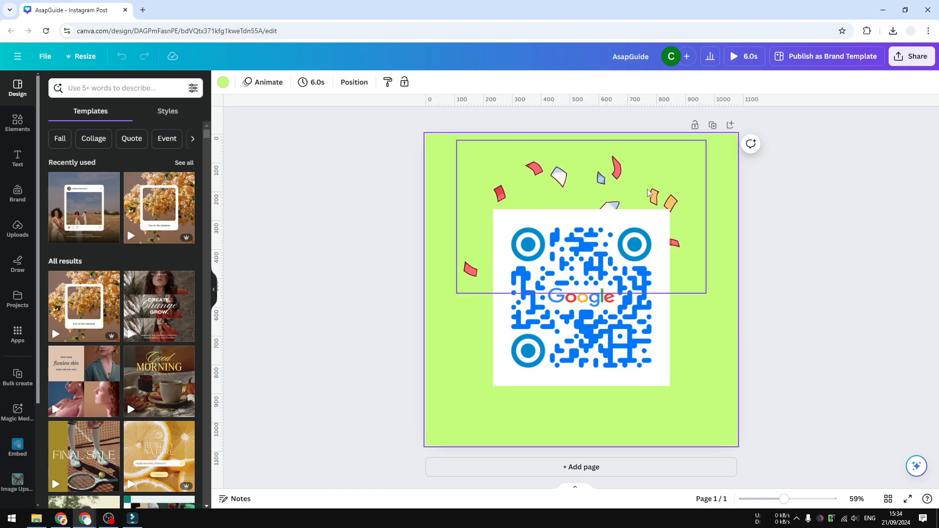
Delete the blue Google QR code image from the page.
{"action": "left_click", "coordinate": [650, 280]}
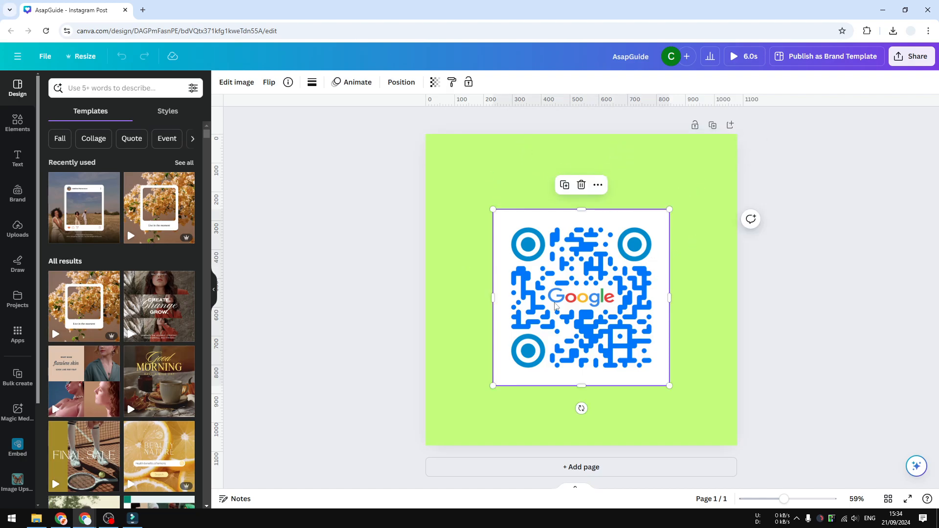
{"action": "left_click", "coordinate": [580, 185]}
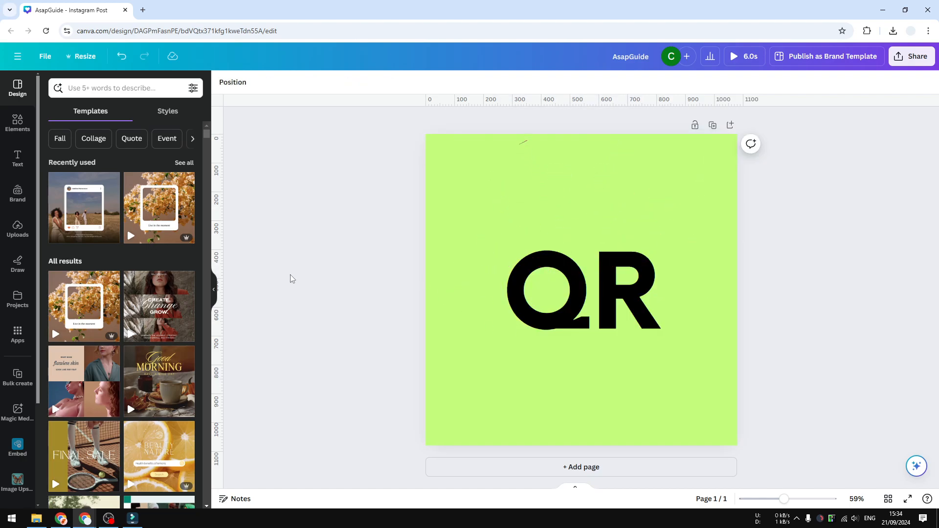
Search the Canva apps for "Gen QR" and open the Gen QR app.
{"action": "left_click", "coordinate": [17, 337]}
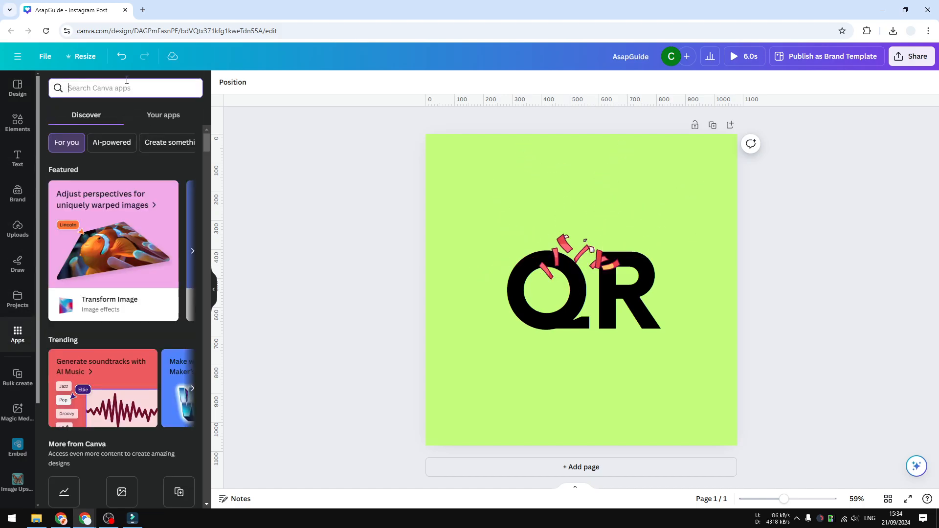
{"action": "type", "text": "Gen QR"}
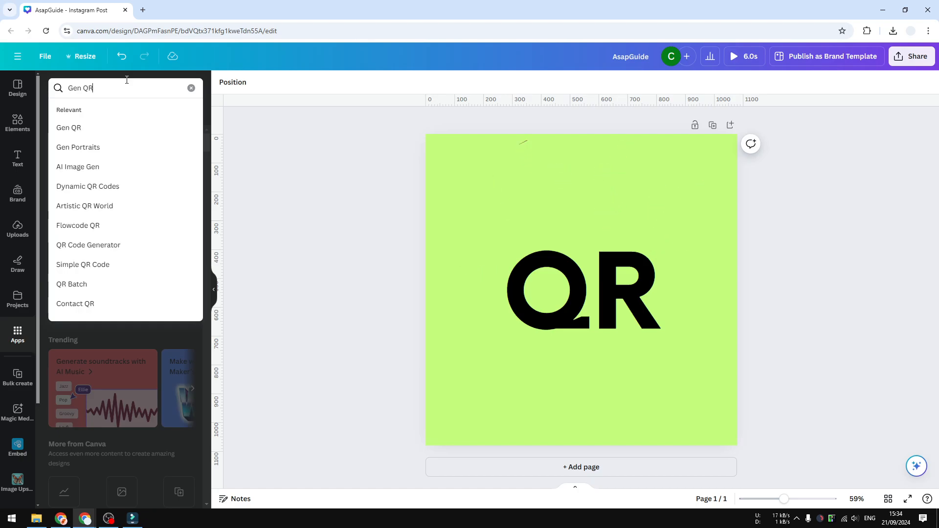
{"action": "key", "text": "Return"}
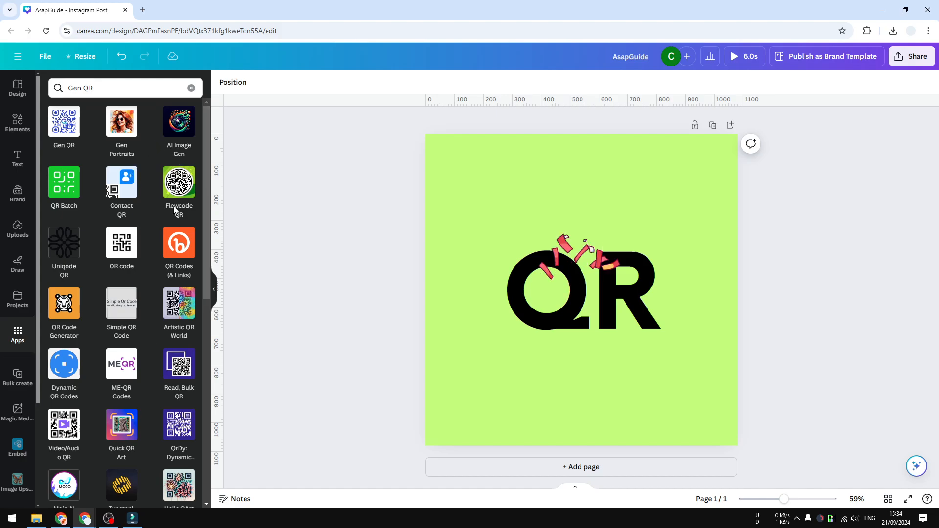
{"action": "left_click", "coordinate": [66, 128]}
{"action": "left_click", "coordinate": [176, 469]}
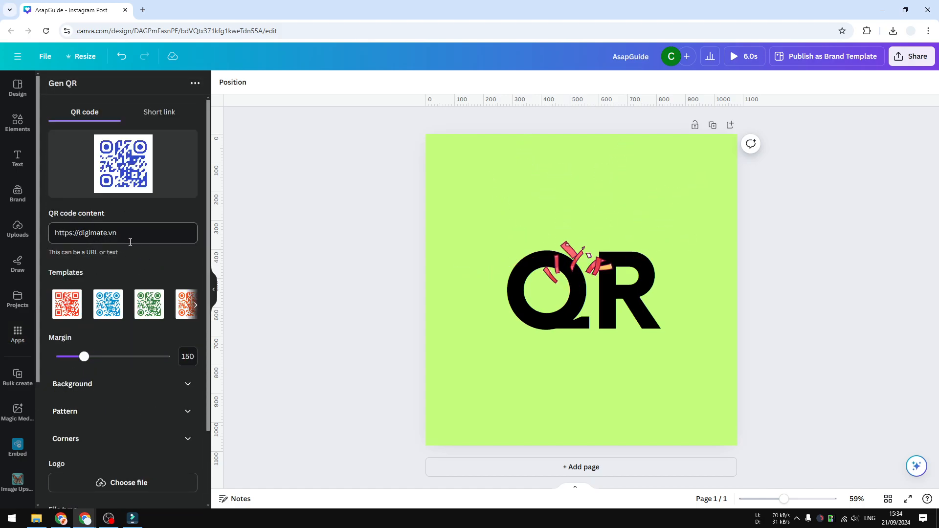
Set the QR code content to "QR Code Test" and apply the brown template at the end of the template list.
{"action": "left_click_drag", "start_coordinate": [131, 242], "coordinate": [50, 239]}
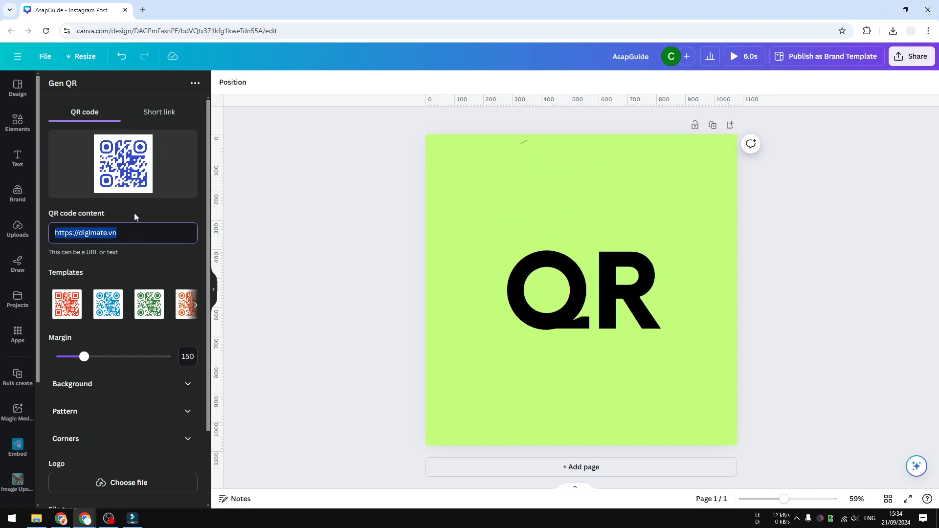
{"action": "type", "text": "QR C"}
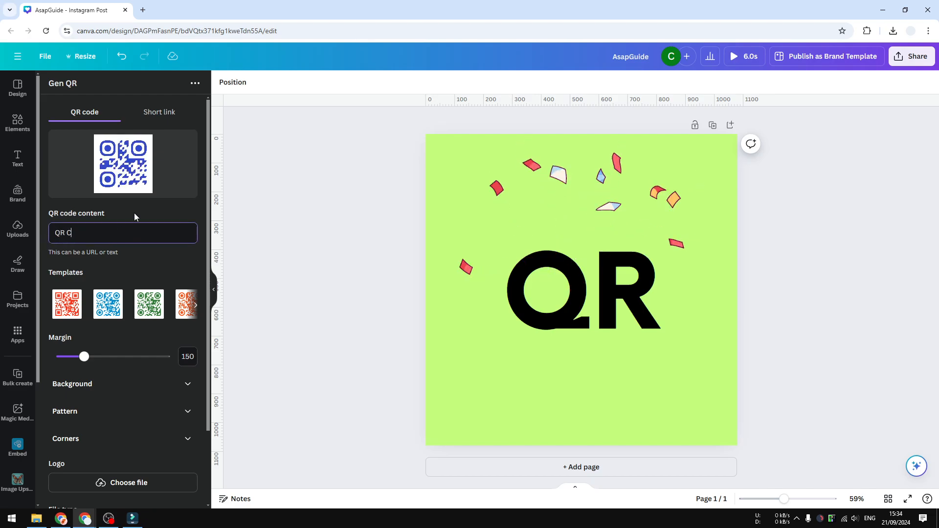
{"action": "type", "text": "ode Test"}
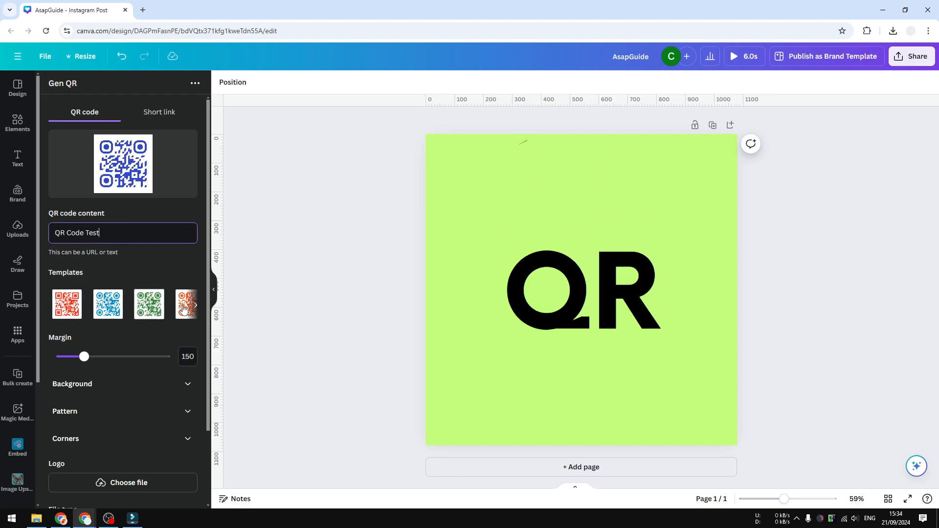
{"action": "left_click", "coordinate": [195, 305]}
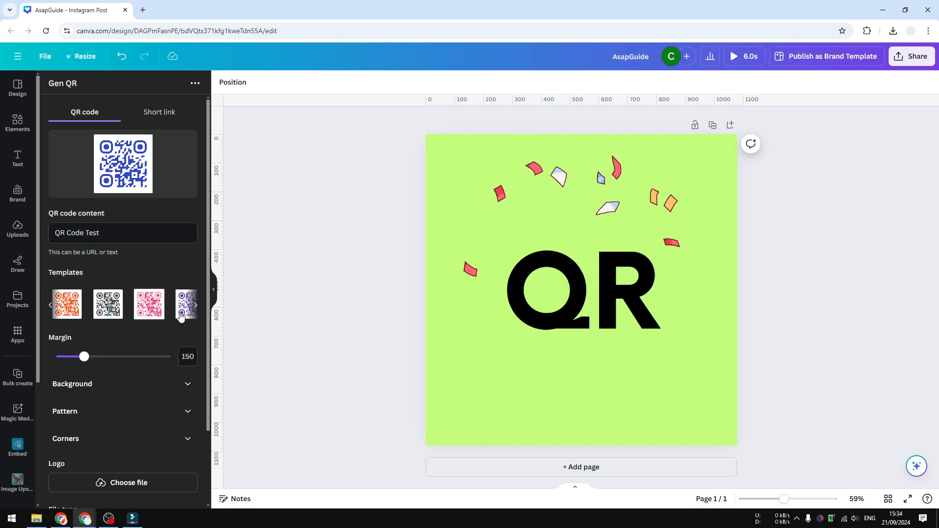
{"action": "left_click", "coordinate": [195, 307]}
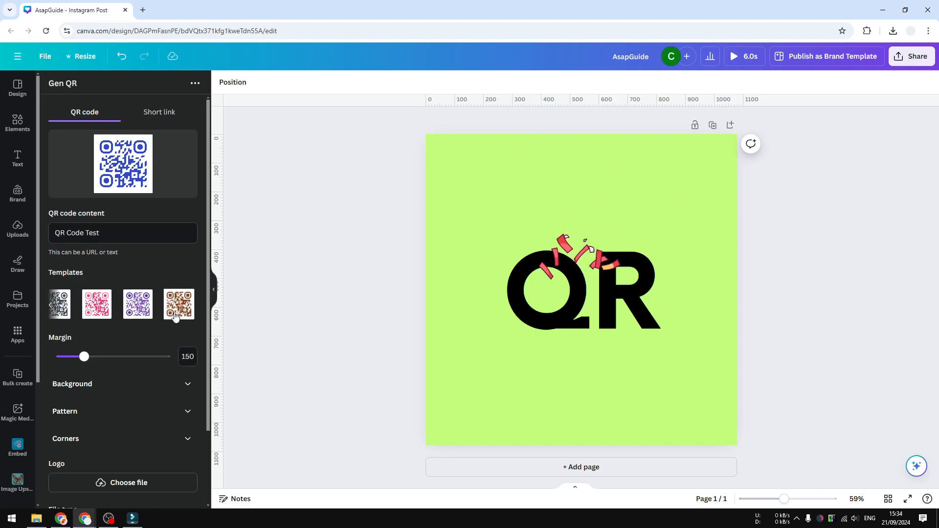
{"action": "left_click", "coordinate": [179, 304]}
Review the QR code's background fill and color options, and collapse the section again.
{"action": "scroll", "coordinate": [118, 336], "scroll_direction": "down", "scroll_amount": 2}
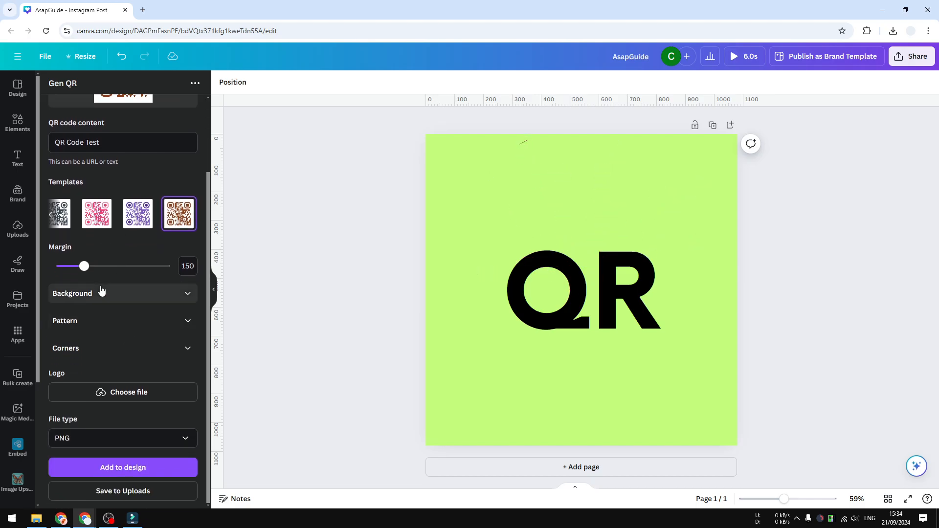
{"action": "left_click", "coordinate": [124, 295]}
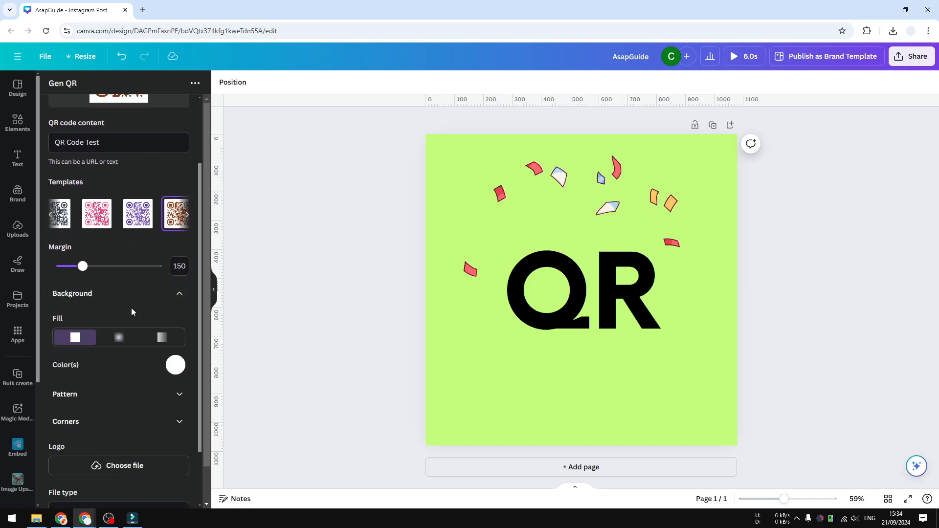
{"action": "scroll", "coordinate": [135, 345], "scroll_direction": "up", "scroll_amount": 1}
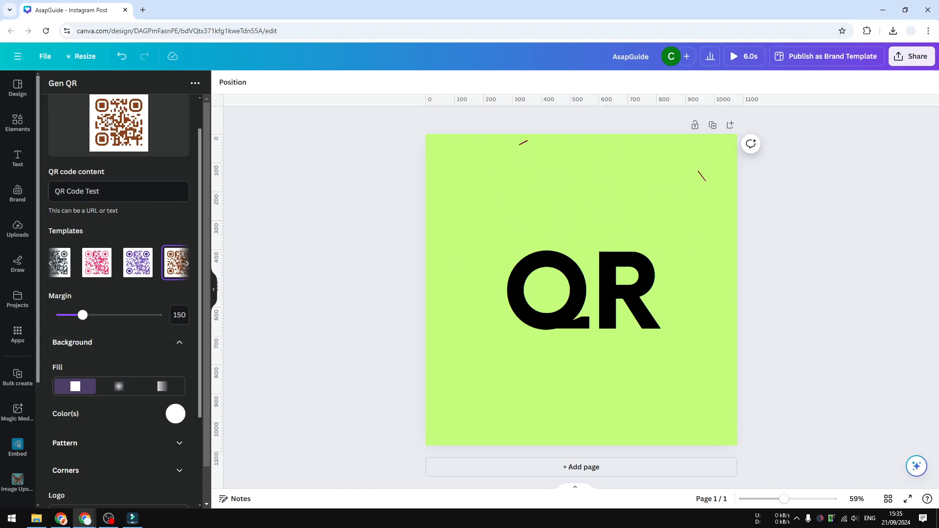
{"action": "scroll", "coordinate": [125, 277], "scroll_direction": "down", "scroll_amount": 2}
{"action": "left_click", "coordinate": [143, 244]}
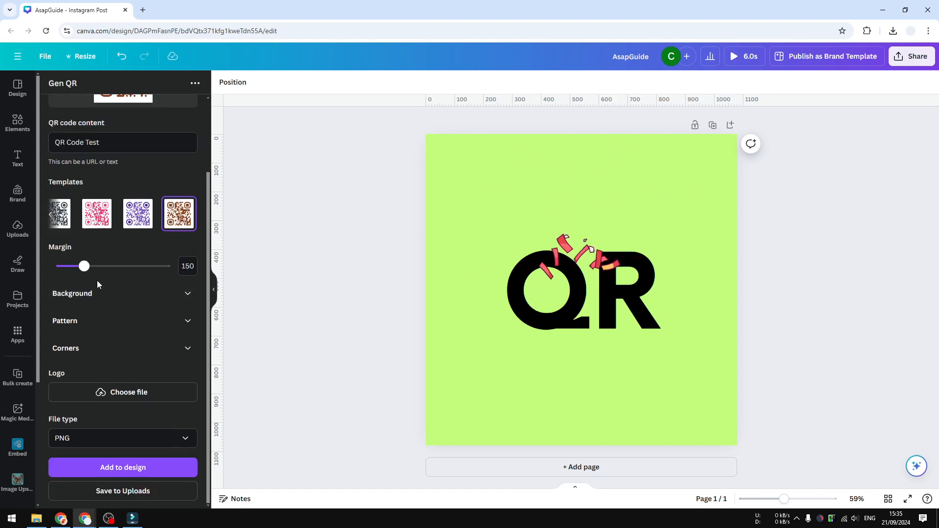
Set the QR code's pattern shape to round dots after trying the square shape, and check the preview.
{"action": "left_click", "coordinate": [107, 320]}
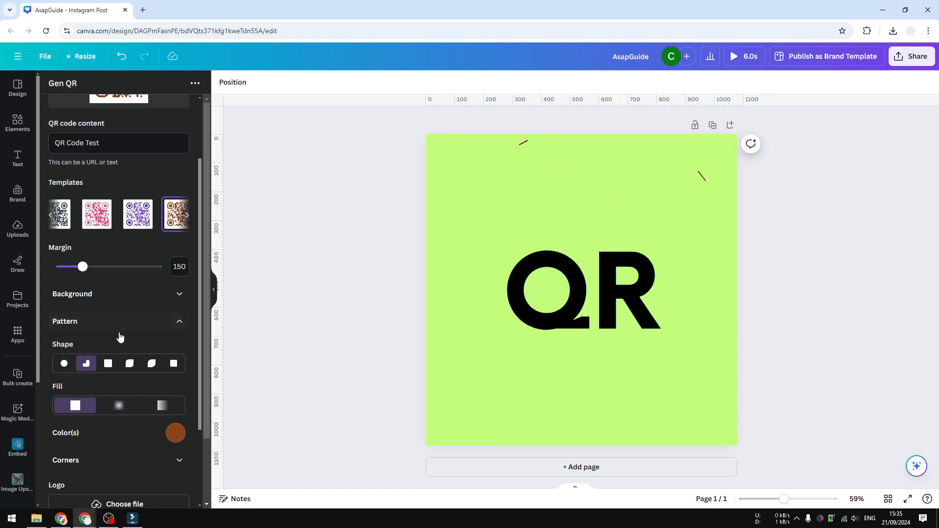
{"action": "left_click", "coordinate": [107, 355]}
{"action": "left_click", "coordinate": [64, 355]}
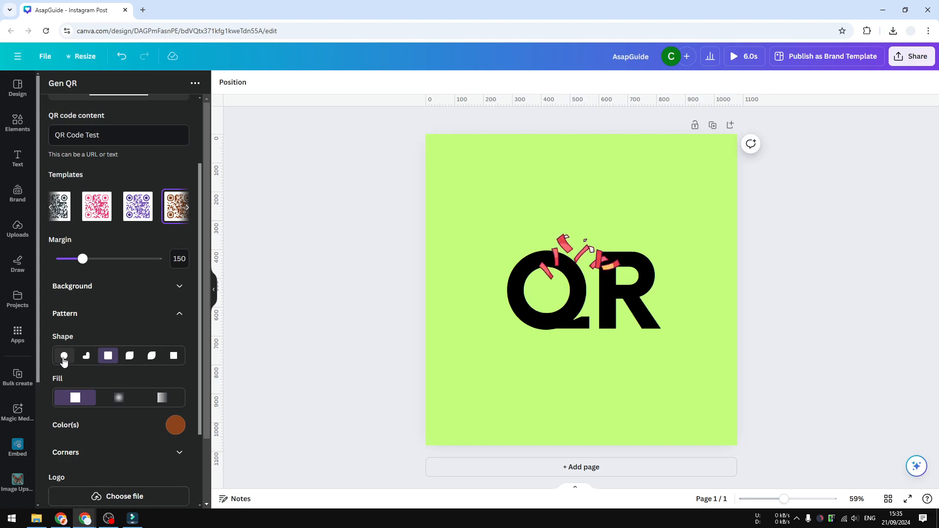
{"action": "scroll", "coordinate": [92, 354], "scroll_direction": "up", "scroll_amount": 2}
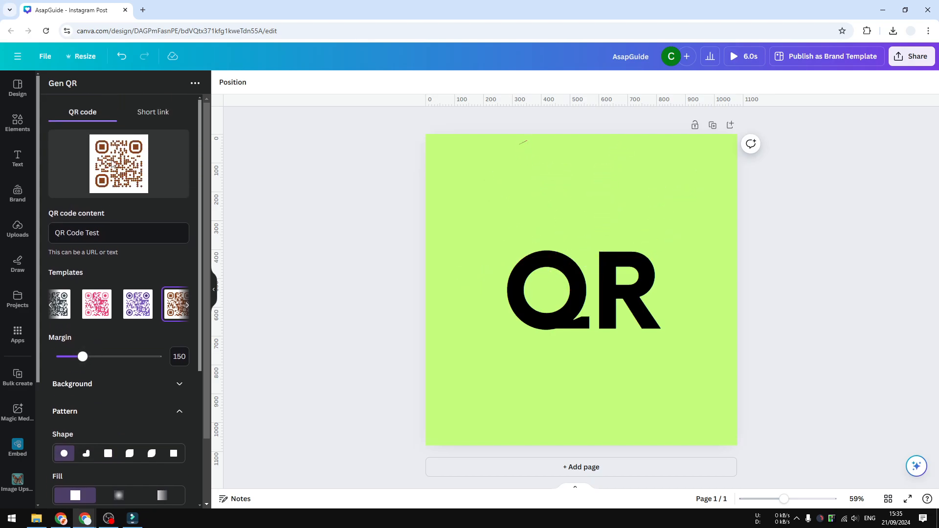
{"action": "scroll", "coordinate": [84, 282], "scroll_direction": "down", "scroll_amount": 4}
{"action": "scroll", "coordinate": [112, 298], "scroll_direction": "down", "scroll_amount": 1}
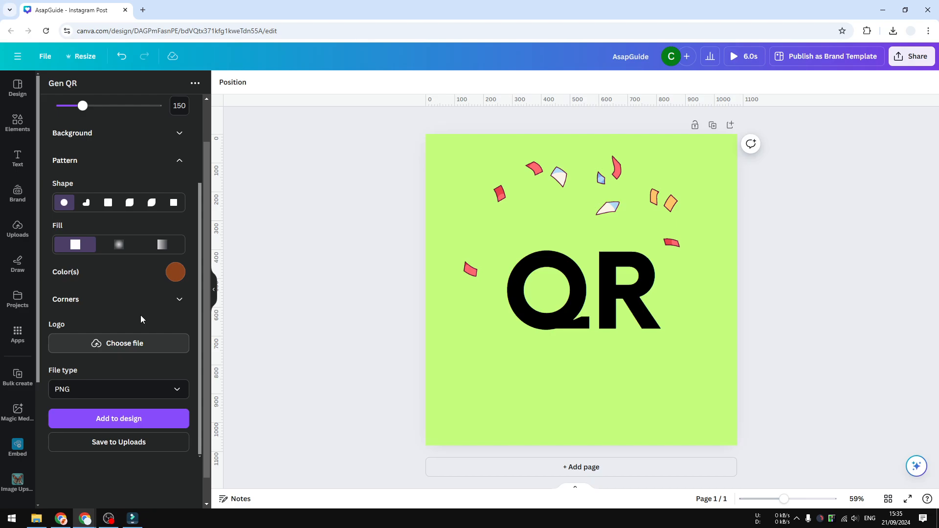
{"action": "scroll", "coordinate": [140, 315], "scroll_direction": "up", "scroll_amount": 4}
{"action": "scroll", "coordinate": [149, 258], "scroll_direction": "down", "scroll_amount": 4}
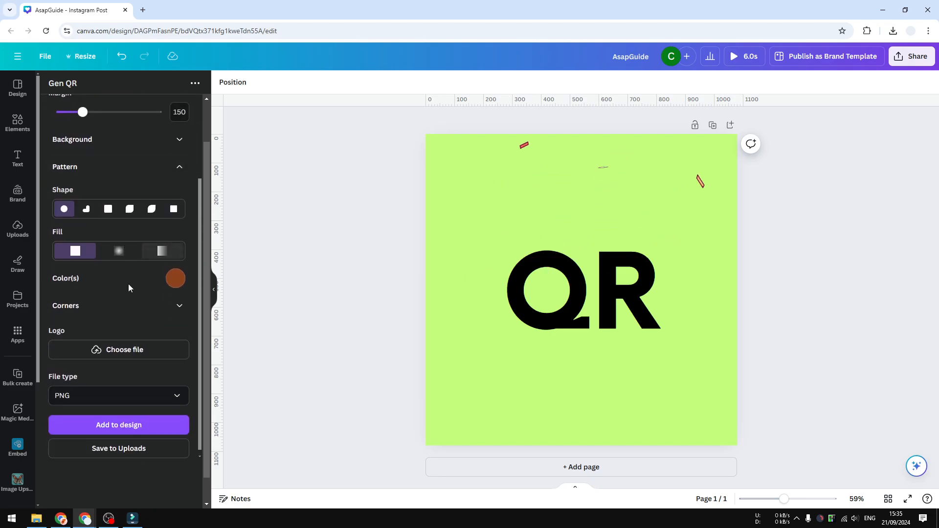
Review the QR code's corner shape and fill options, and add Google_2015_logo.svg.webp as its logo.
{"action": "left_click", "coordinate": [161, 300]}
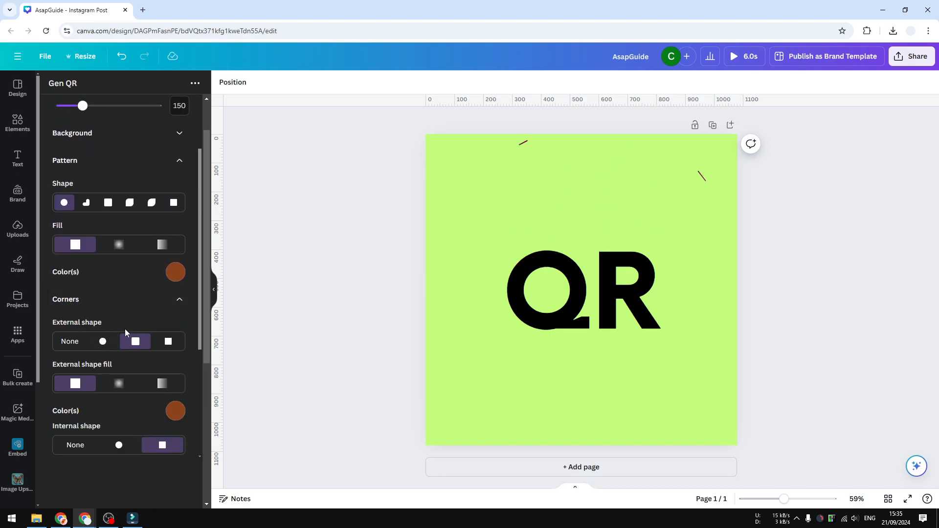
{"action": "scroll", "coordinate": [125, 328], "scroll_direction": "up", "scroll_amount": 4}
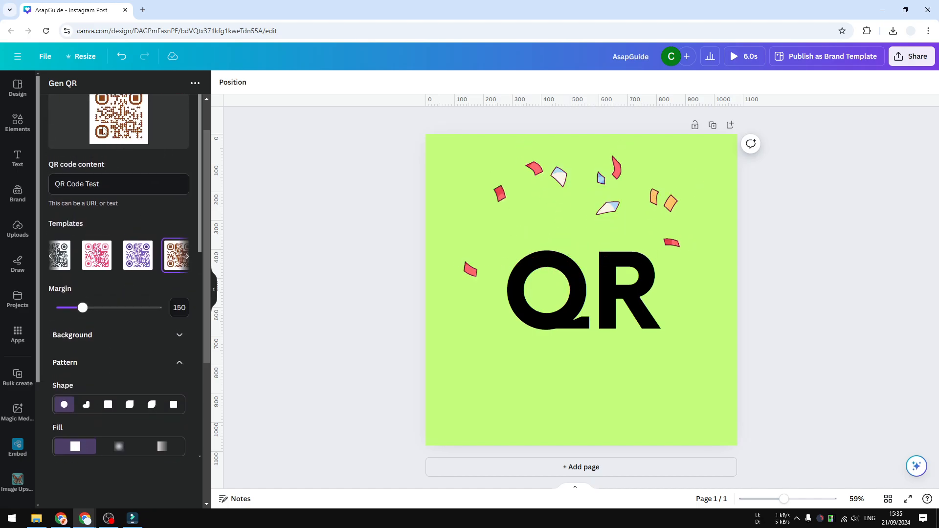
{"action": "scroll", "coordinate": [176, 127], "scroll_direction": "up", "scroll_amount": 1}
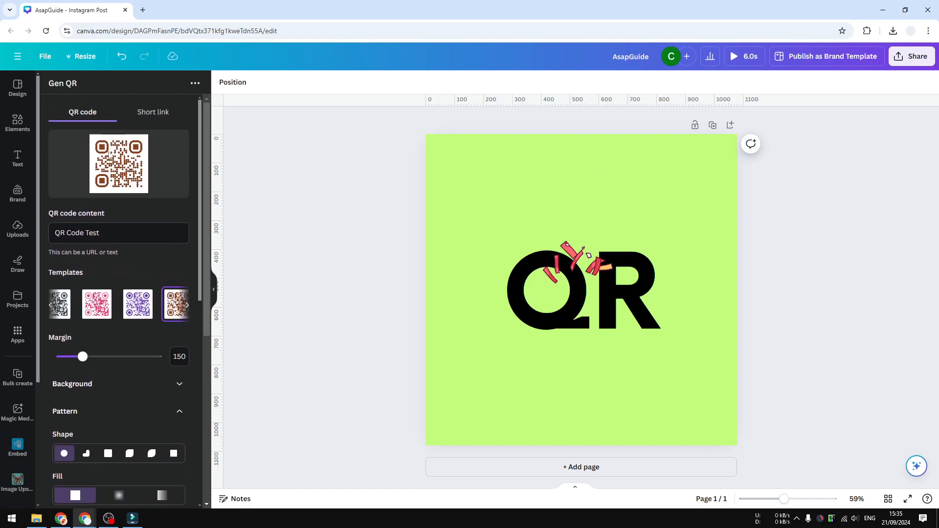
{"action": "scroll", "coordinate": [119, 224], "scroll_direction": "down", "scroll_amount": 8}
{"action": "scroll", "coordinate": [122, 321], "scroll_direction": "down", "scroll_amount": 1}
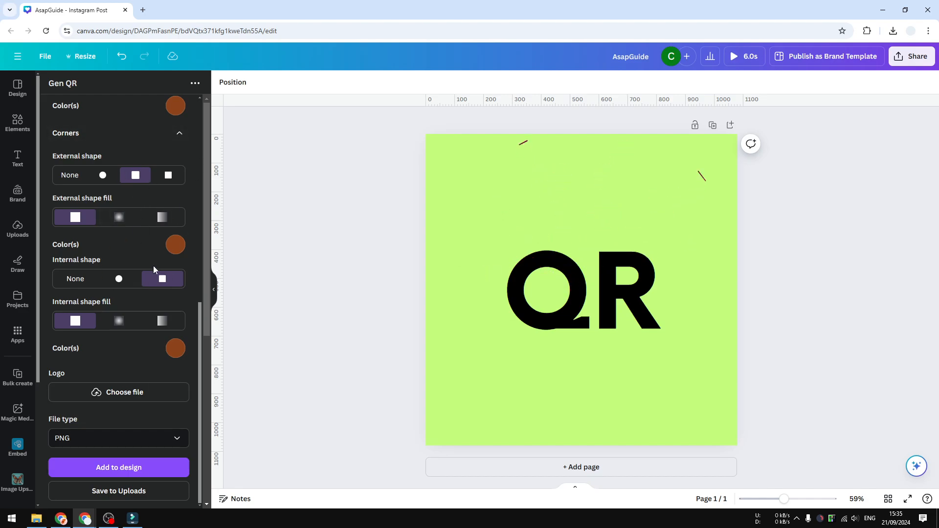
{"action": "scroll", "coordinate": [150, 289], "scroll_direction": "down", "scroll_amount": 2}
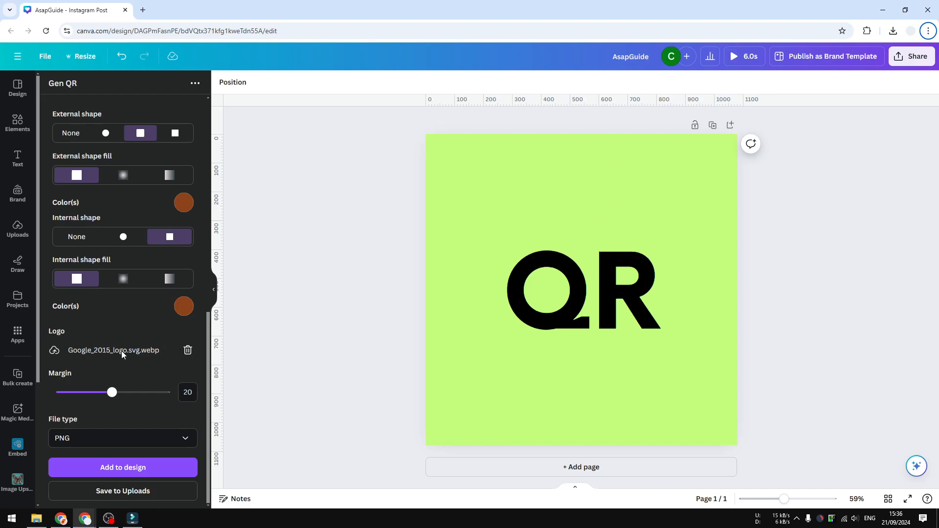
Add the QR code to the design as a PNG and enlarge it to about 700 px wide, centered on the page.
{"action": "left_click", "coordinate": [103, 445]}
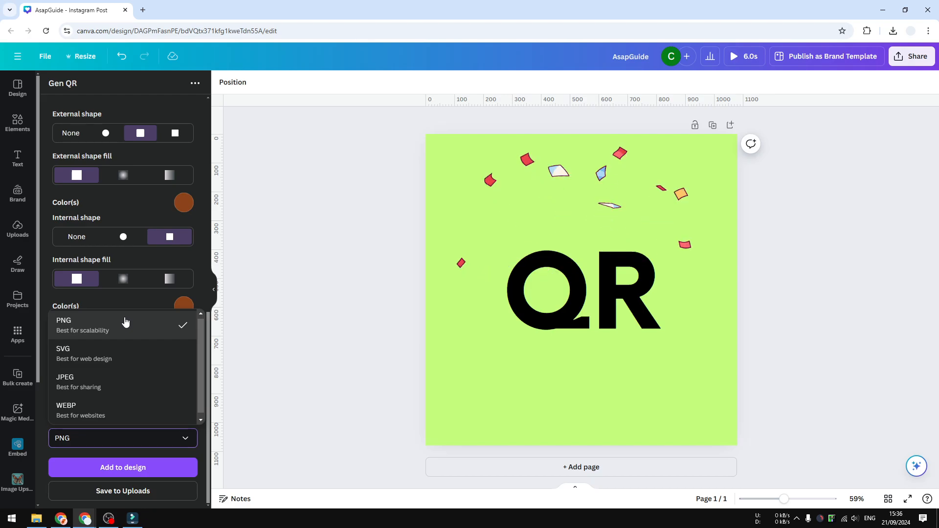
{"action": "left_click", "coordinate": [128, 440]}
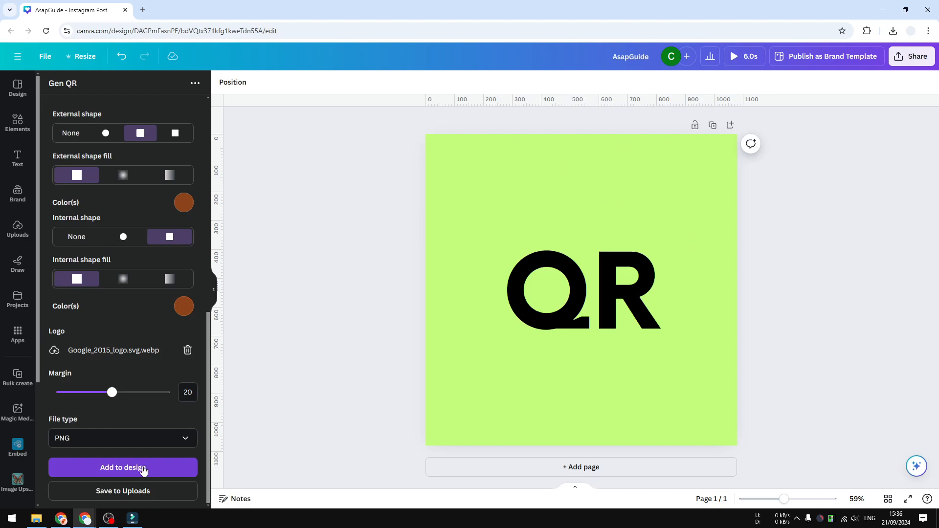
{"action": "left_click", "coordinate": [149, 464]}
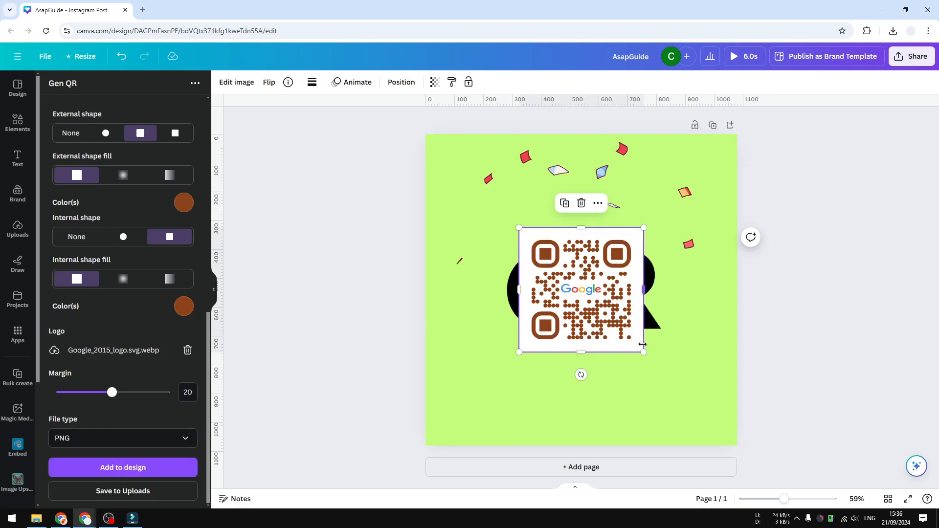
{"action": "left_click_drag", "start_coordinate": [644, 352], "coordinate": [720, 429]}
{"action": "left_click_drag", "start_coordinate": [679, 378], "coordinate": [640, 343]}
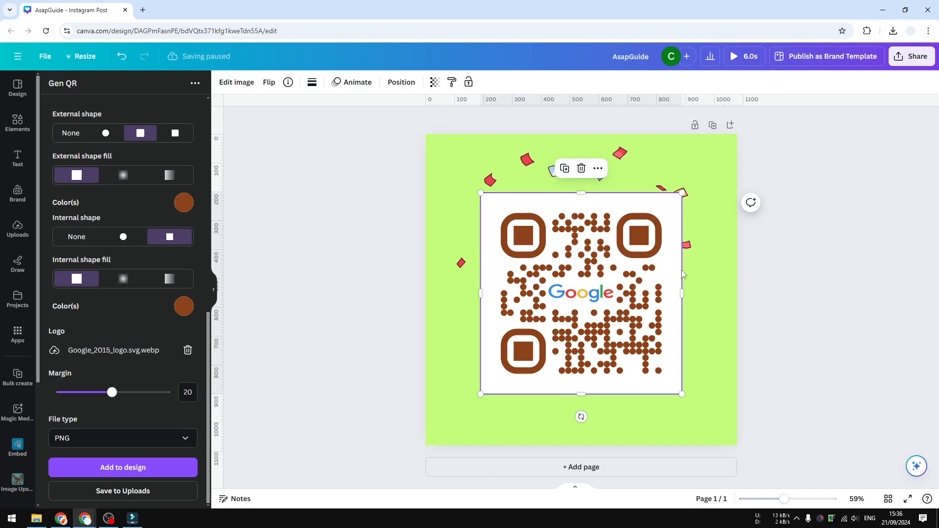
Scan the brown QR code on the page with Google Lens to verify its content, and close the results.
{"action": "right_click", "coordinate": [635, 265]}
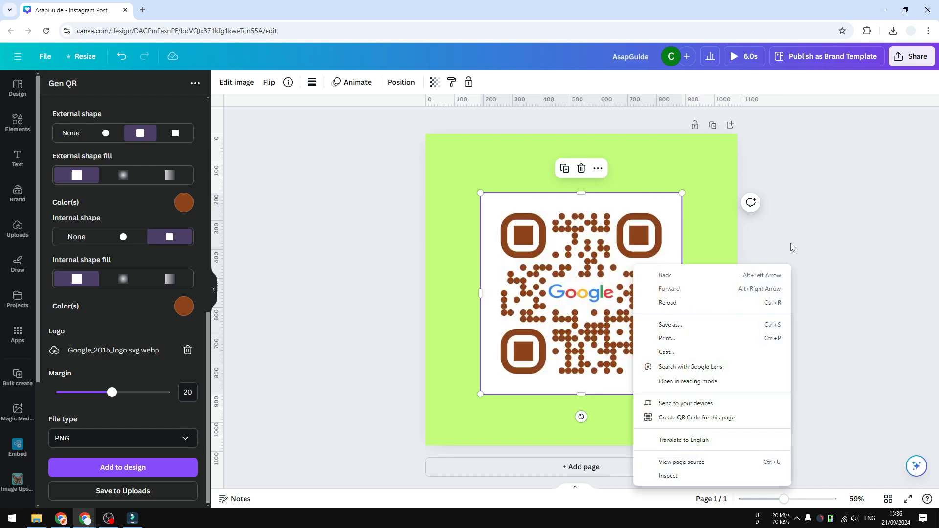
{"action": "left_click", "coordinate": [818, 237]}
{"action": "right_click", "coordinate": [633, 254]}
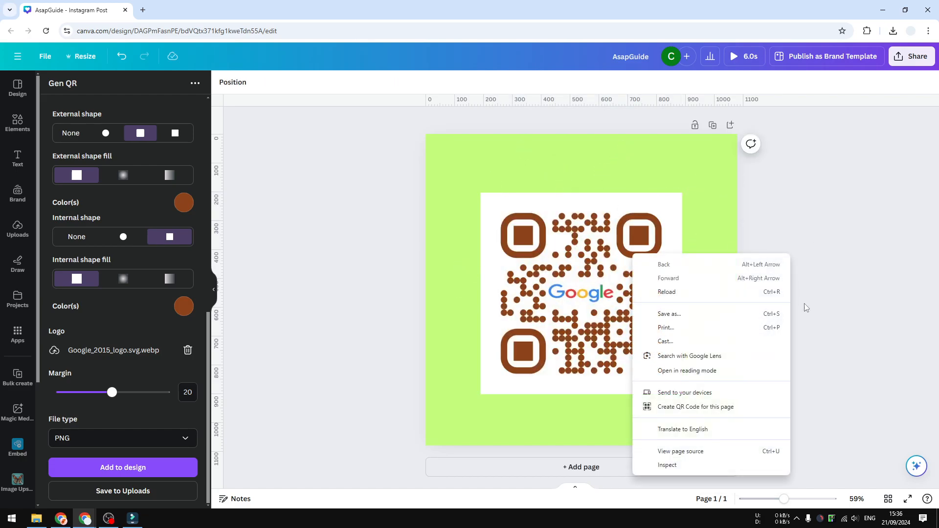
{"action": "left_click", "coordinate": [692, 356]}
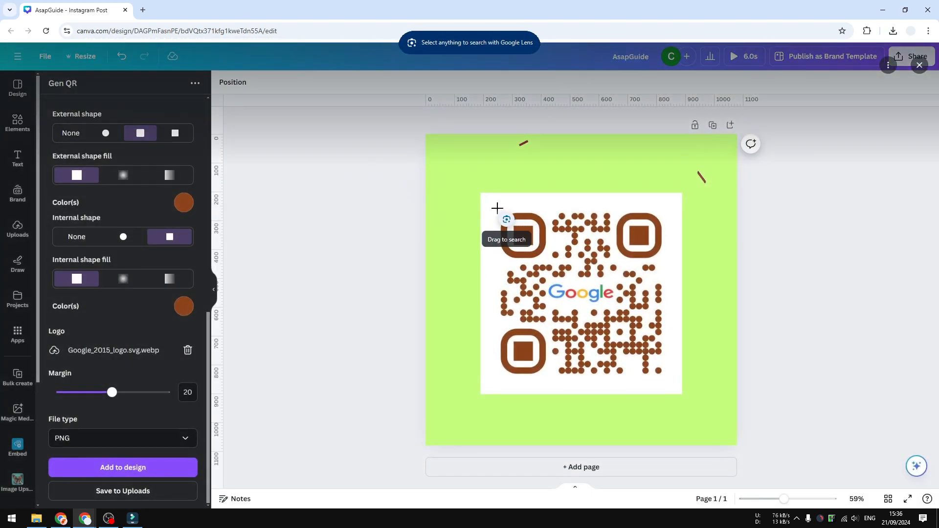
{"action": "left_click_drag", "start_coordinate": [496, 207], "coordinate": [674, 382]}
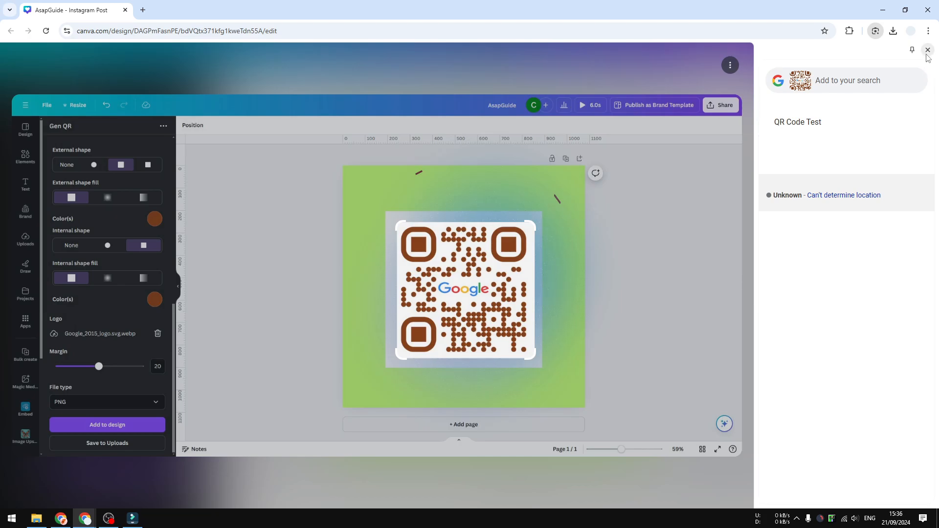
{"action": "left_click", "coordinate": [926, 52]}
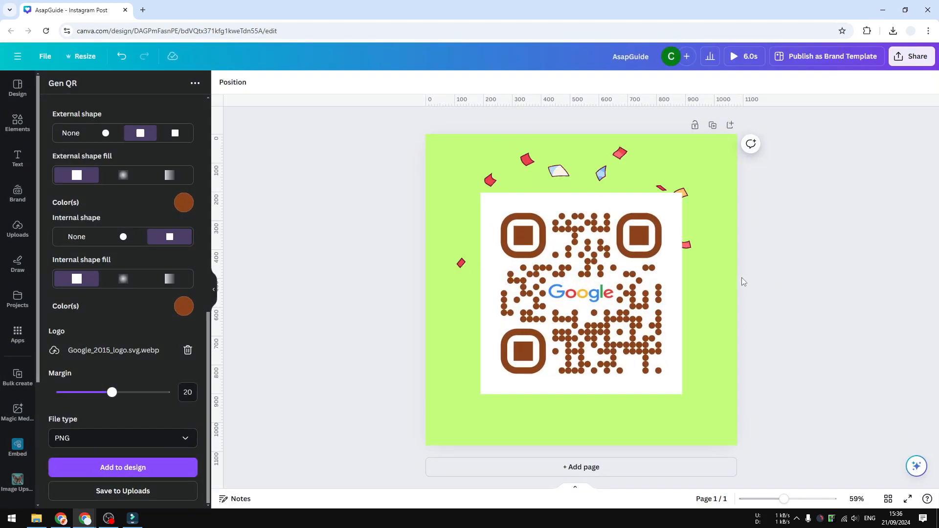